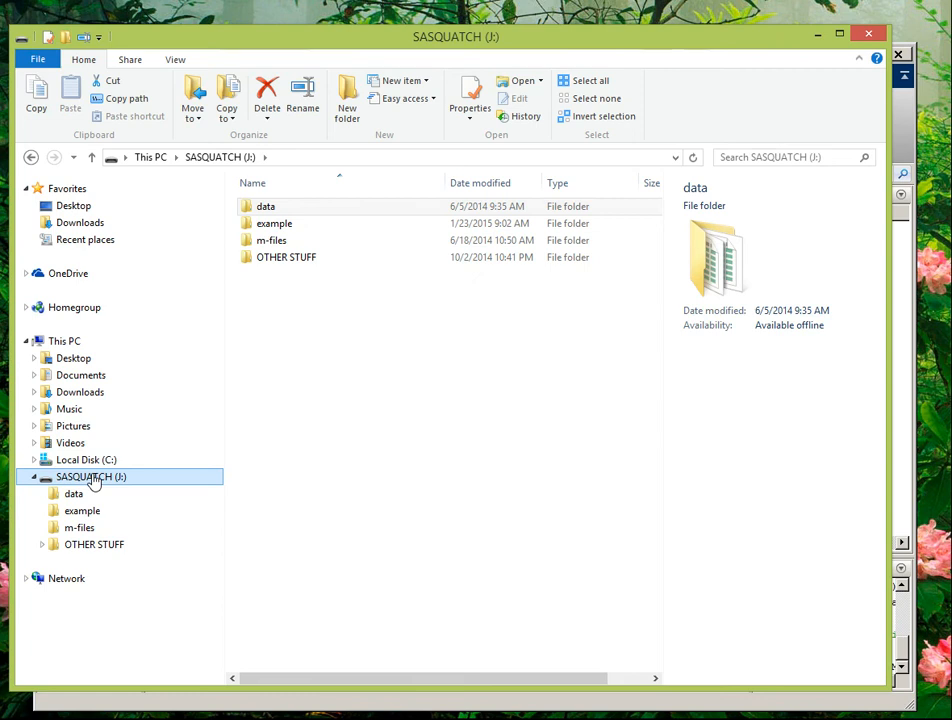
- Open the data folder on the SASQUATCH (J:) drive in File Explorer
{"action": "left_click", "coordinate": [75, 497]}
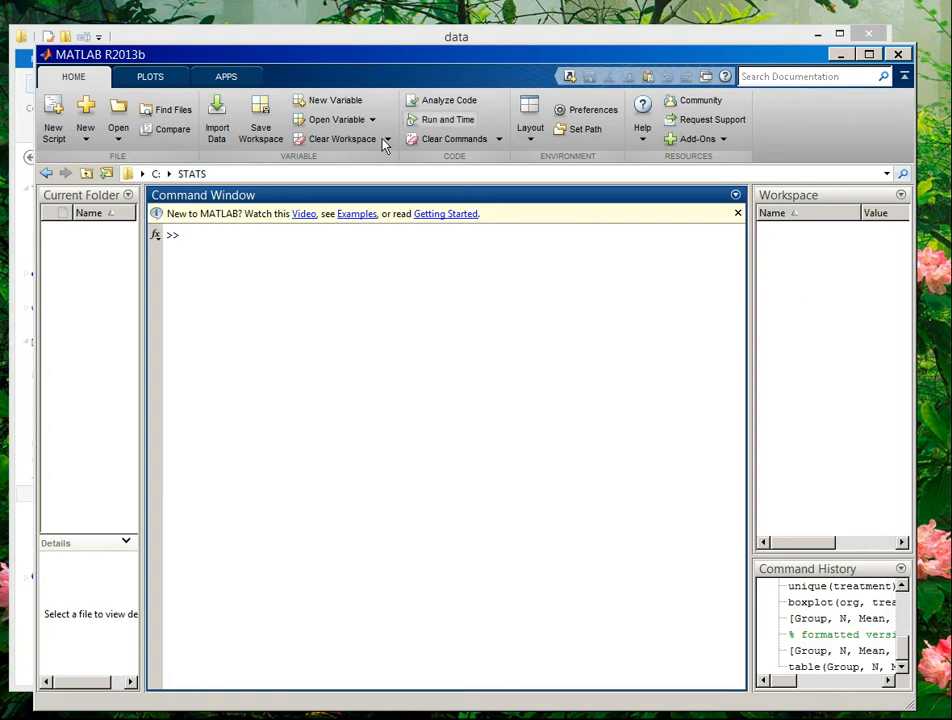
- Set MATLAB's current folder to the data folder on Removable Disk (J:)
{"action": "left_click", "coordinate": [224, 176]}
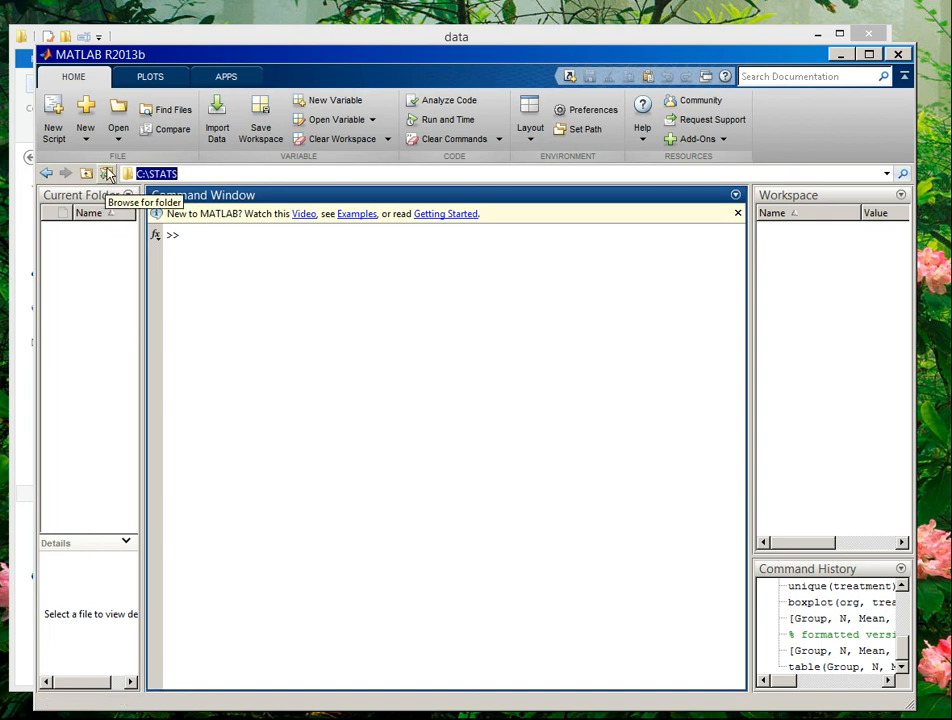
{"action": "left_click", "coordinate": [107, 174]}
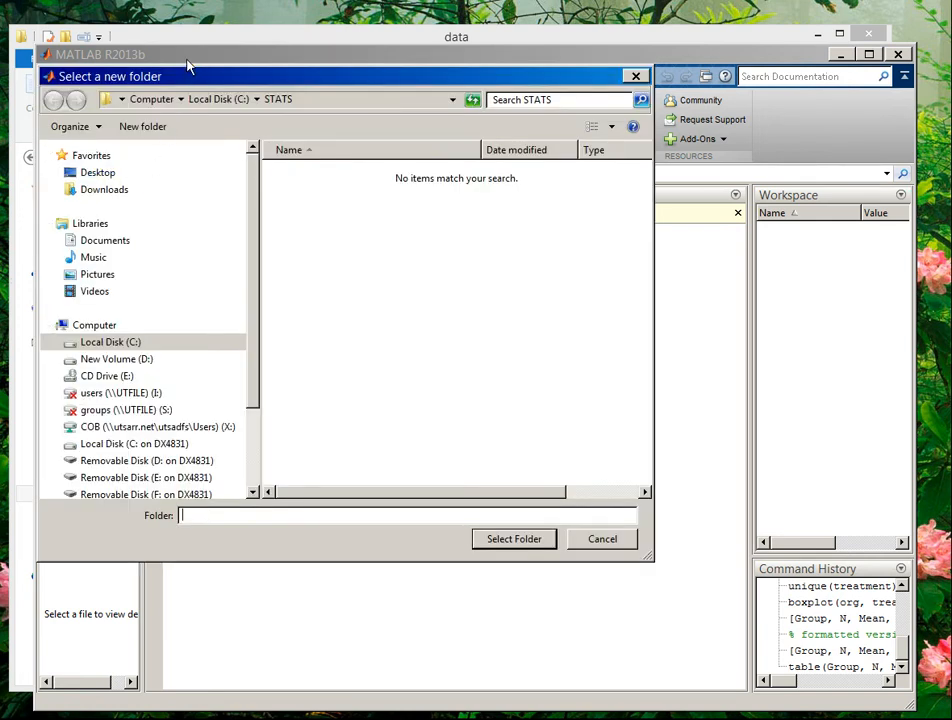
{"action": "left_click_drag", "start_coordinate": [251, 291], "coordinate": [240, 406]}
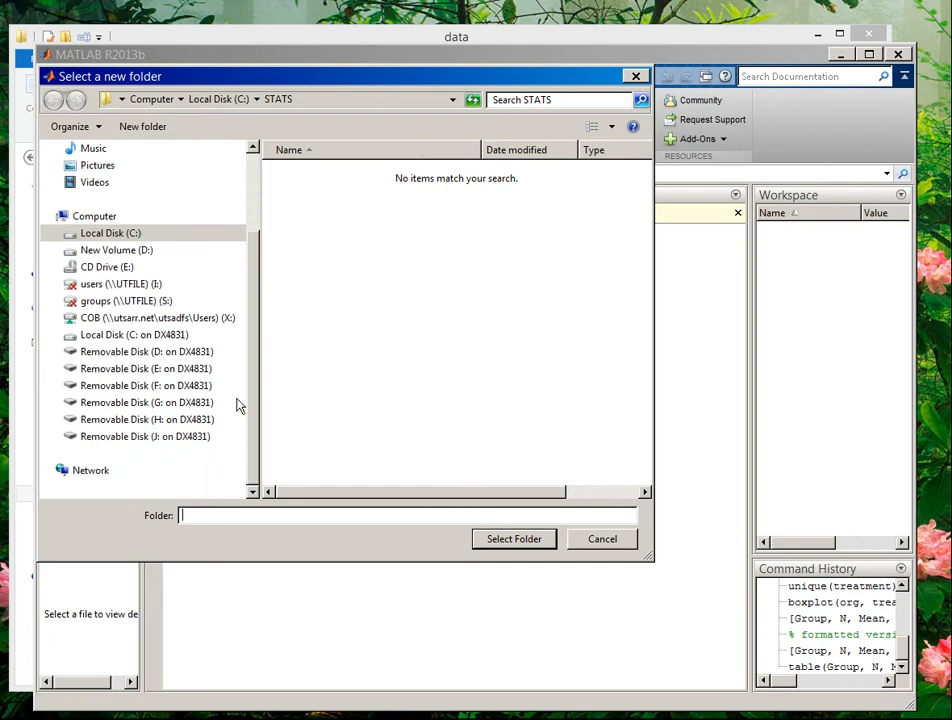
{"action": "left_click", "coordinate": [134, 437]}
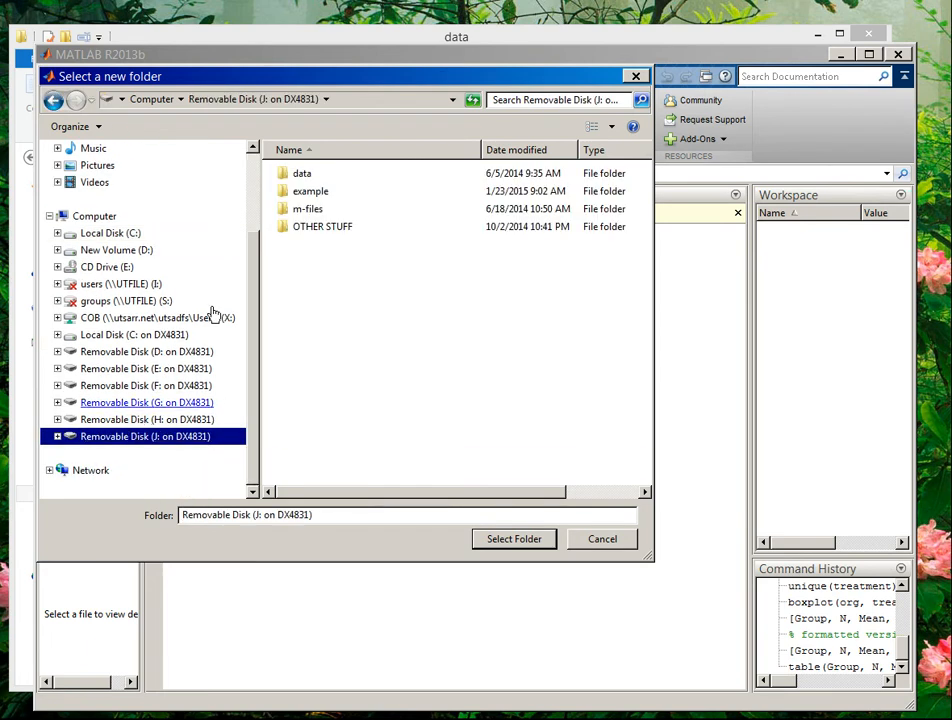
{"action": "left_click", "coordinate": [301, 176]}
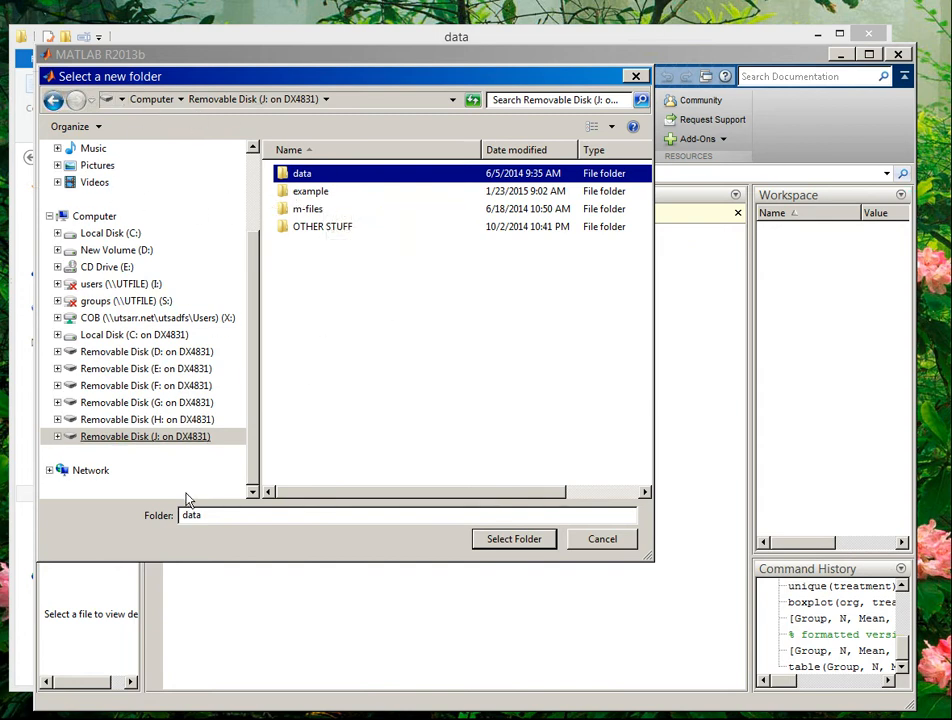
{"action": "left_click", "coordinate": [514, 539]}
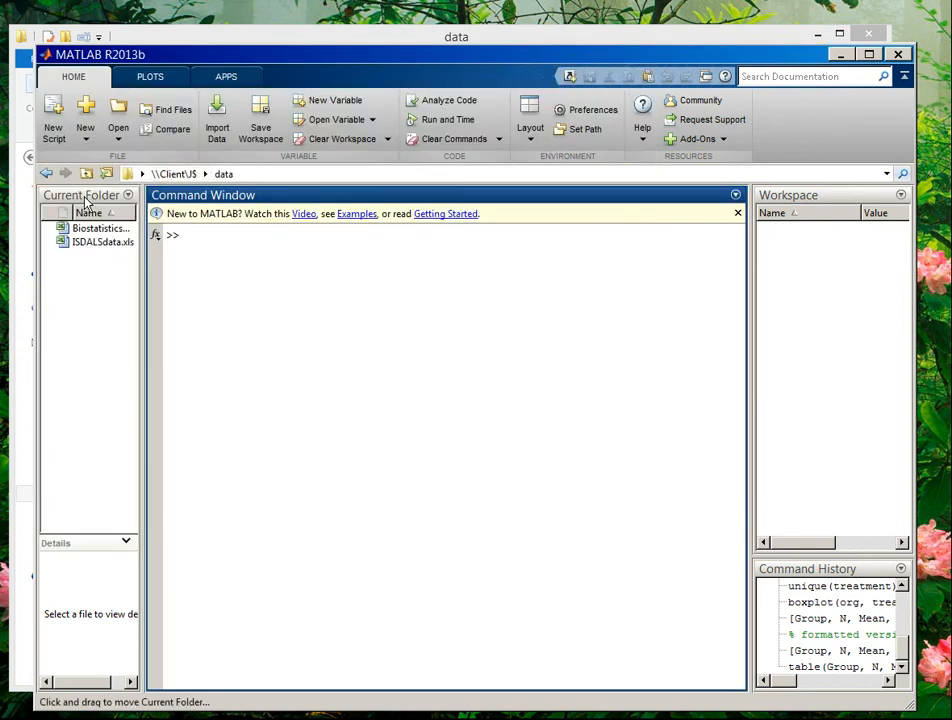
- Widen the Current Folder panel and start importing ISDALSdata.xls with Import Data
{"action": "left_click_drag", "start_coordinate": [145, 240], "coordinate": [184, 234]}
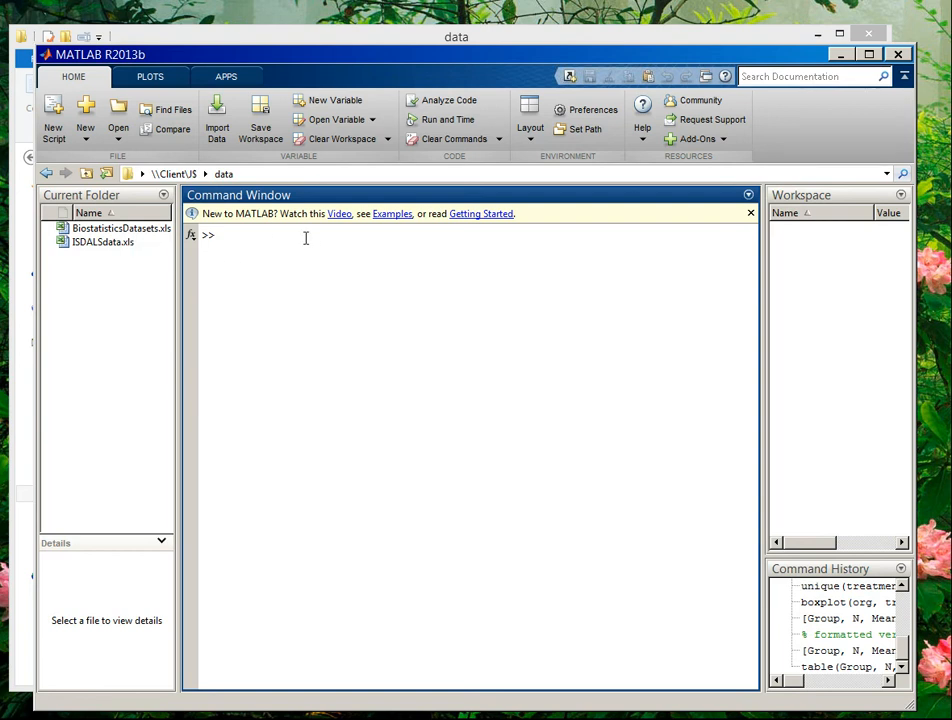
{"action": "right_click", "coordinate": [98, 250]}
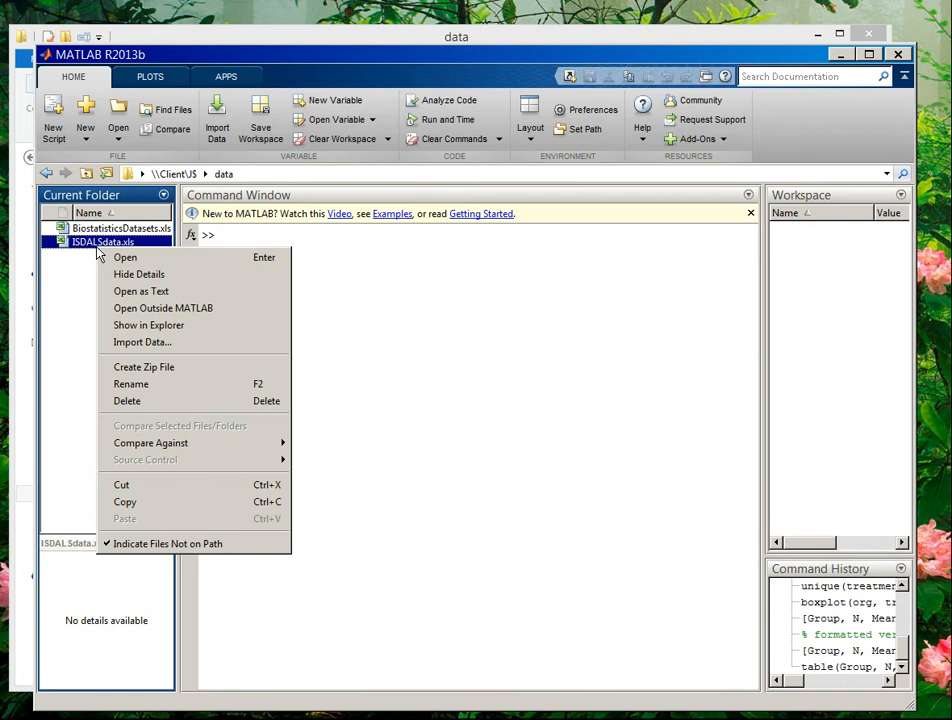
{"action": "left_click", "coordinate": [152, 343]}
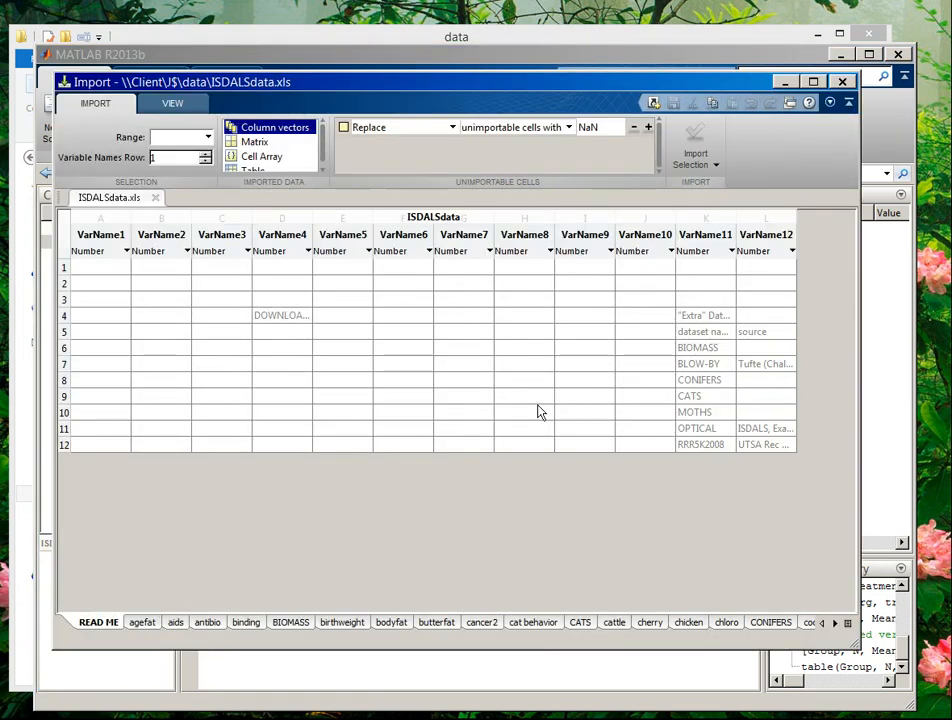
- Import treatment and org from the antibio sheet, range A2:B35, then close the Import tool
{"action": "left_click", "coordinate": [210, 624]}
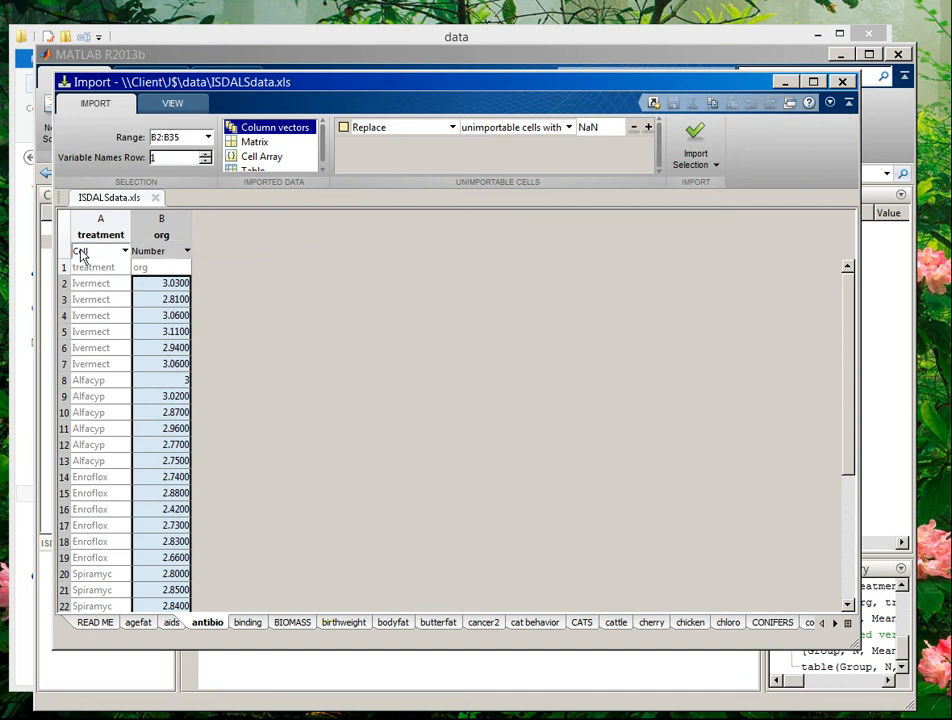
{"action": "left_click", "coordinate": [155, 137]}
{"action": "left_click", "coordinate": [155, 137]}
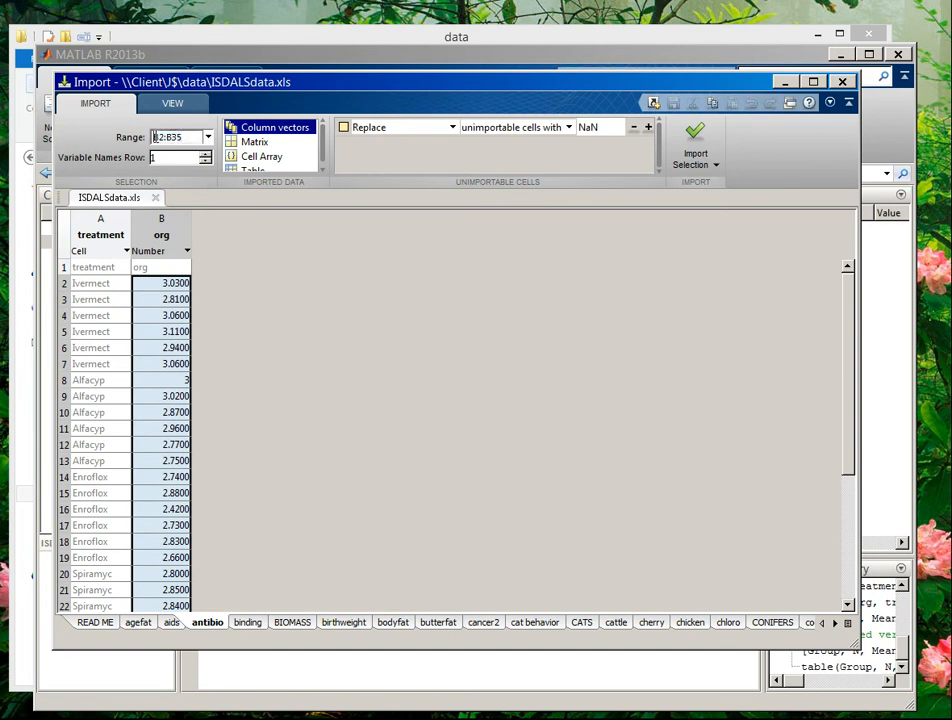
{"action": "key", "text": "Delete"}
{"action": "type", "text": "a"}
{"action": "key", "text": "Return"}
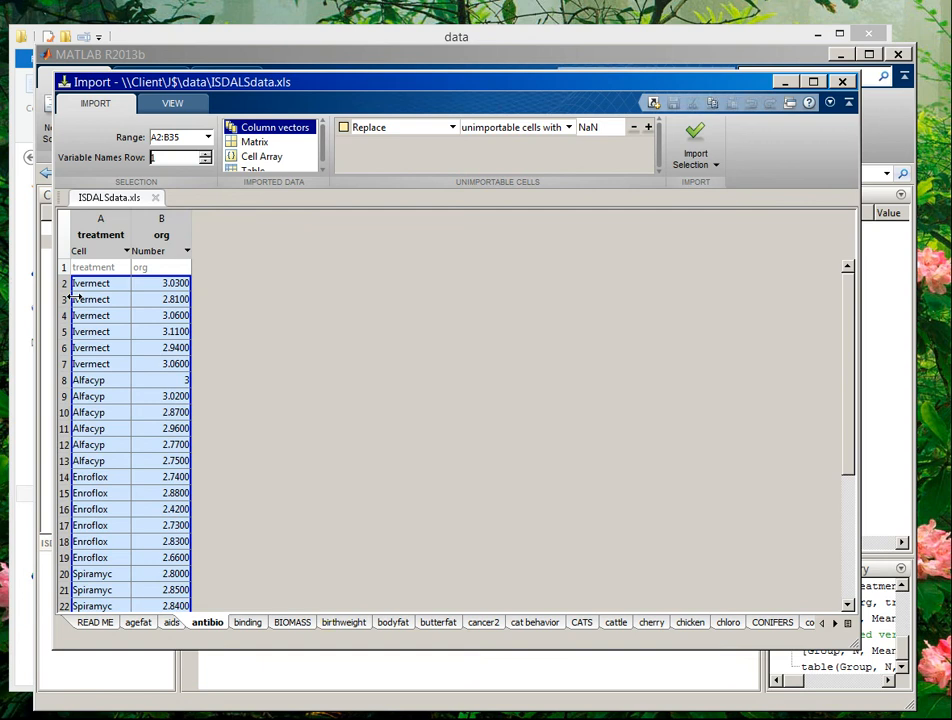
{"action": "scroll", "coordinate": [103, 490], "scroll_direction": "down", "scroll_amount": 4}
{"action": "scroll", "coordinate": [103, 490], "scroll_direction": "up", "scroll_amount": 4}
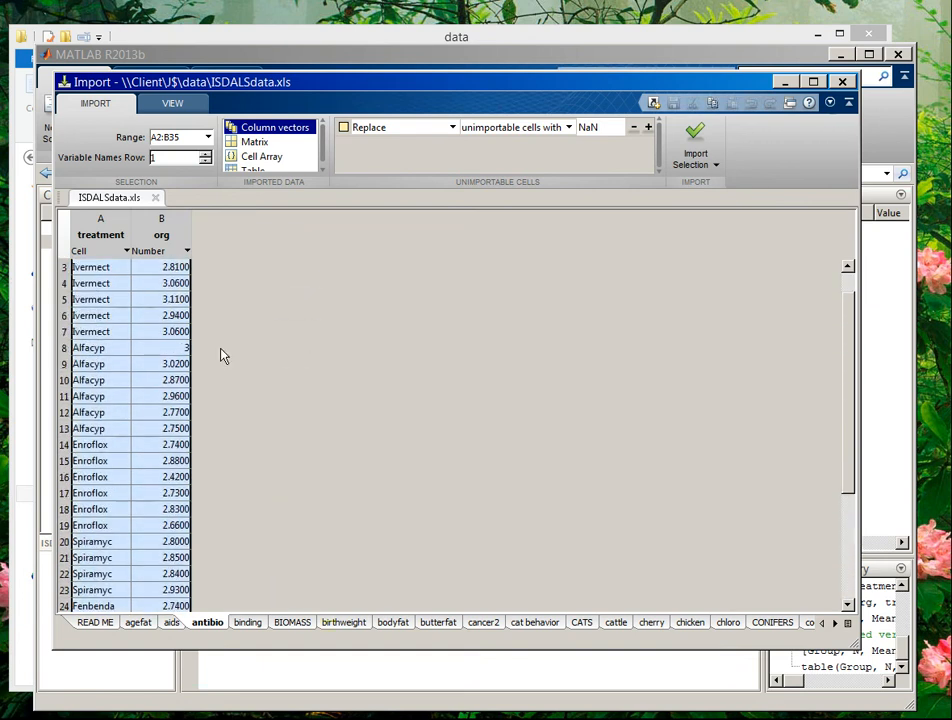
{"action": "left_click", "coordinate": [699, 138]}
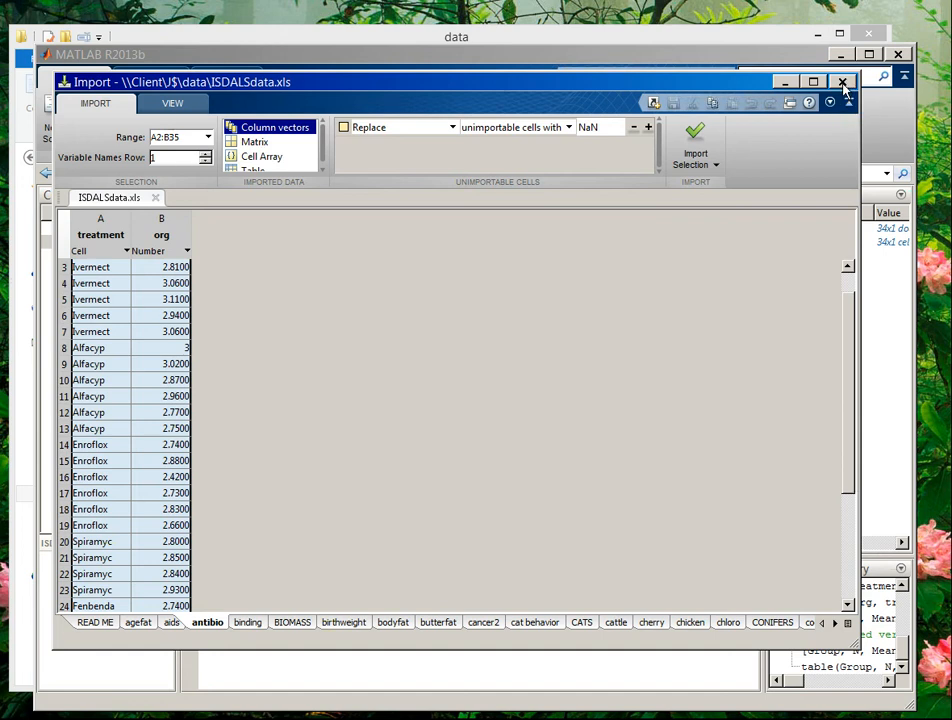
{"action": "left_click", "coordinate": [843, 83]}
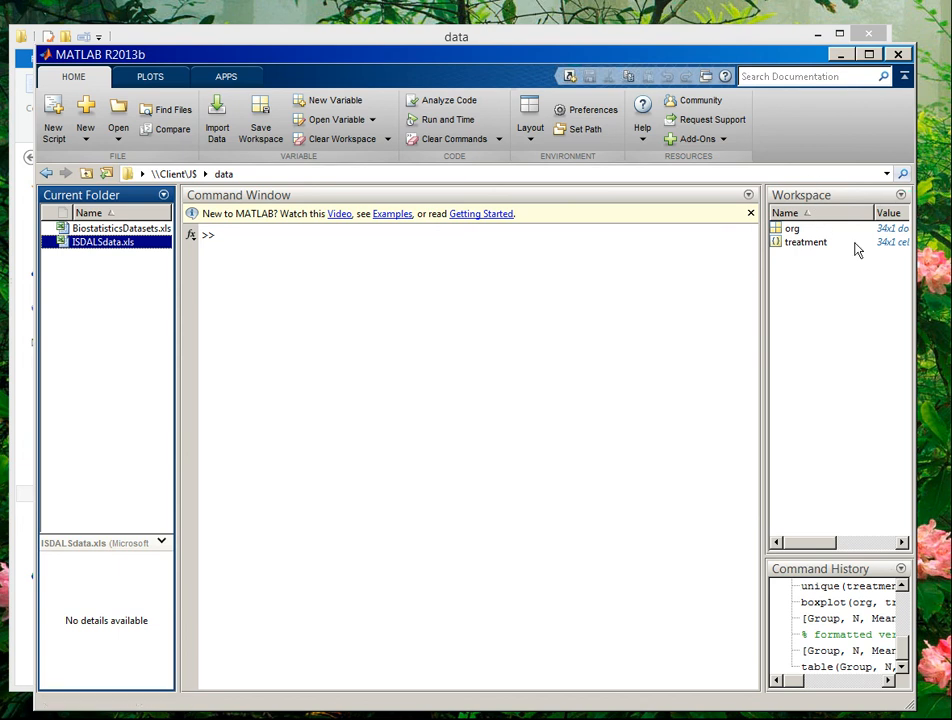
- Widen the window, draw hist(org), view the histogram and close its figure
{"action": "left_click_drag", "start_coordinate": [912, 247], "coordinate": [935, 247]}
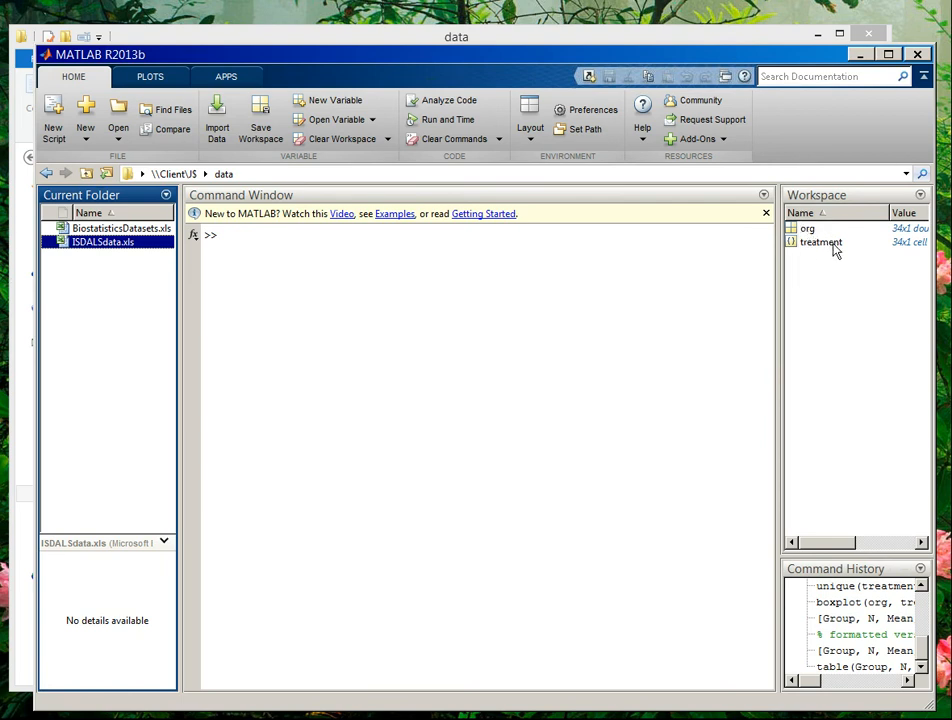
{"action": "left_click", "coordinate": [285, 235]}
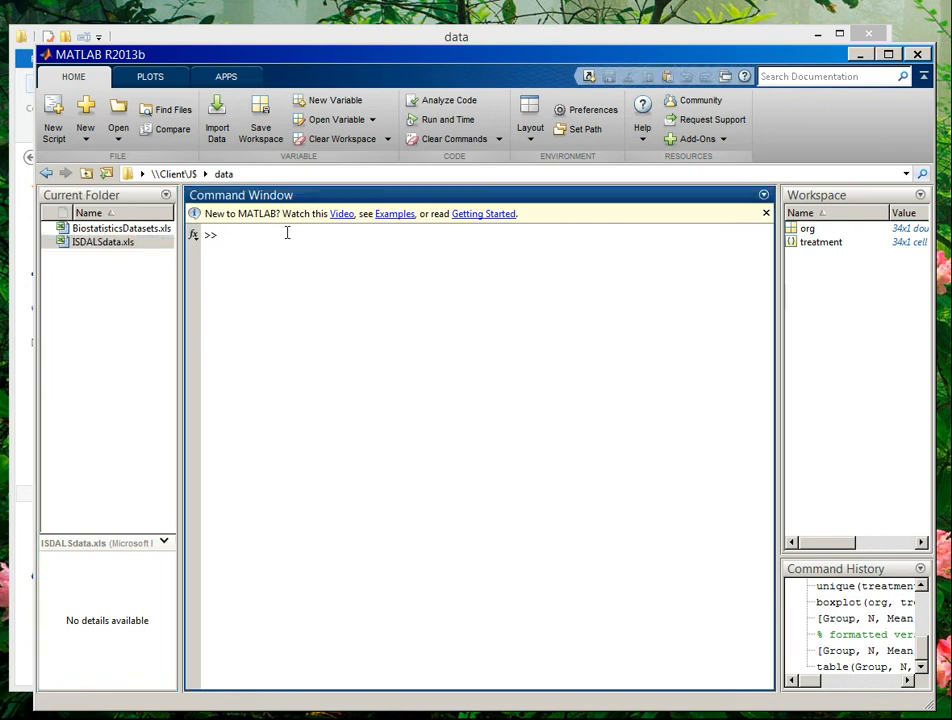
{"action": "type", "text": "hist(org)"}
{"action": "key", "text": "Return"}
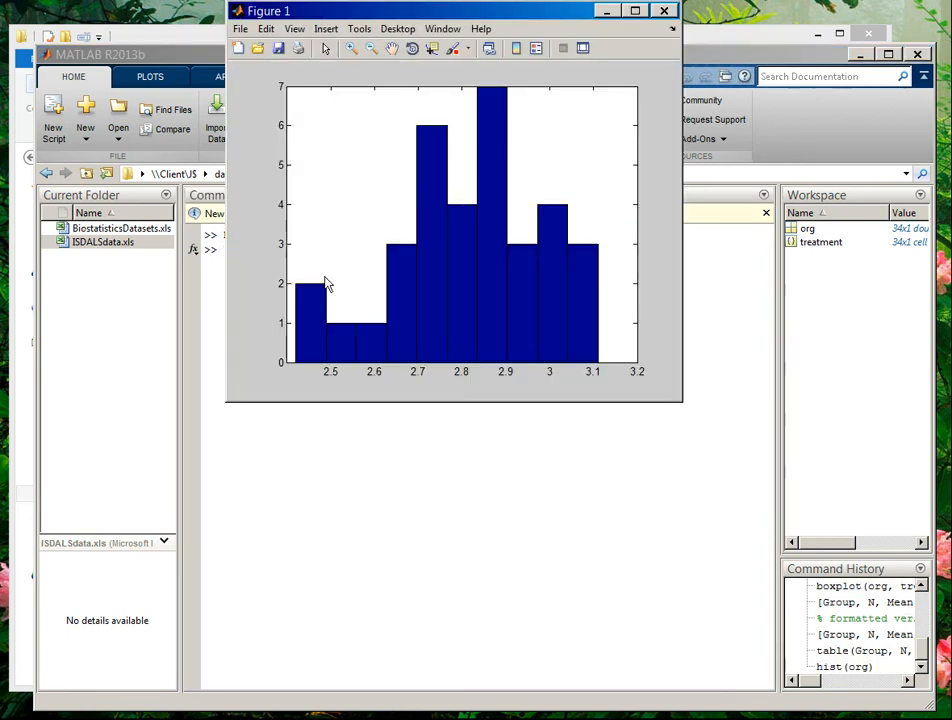
{"action": "left_click_drag", "start_coordinate": [380, 14], "coordinate": [378, 46]}
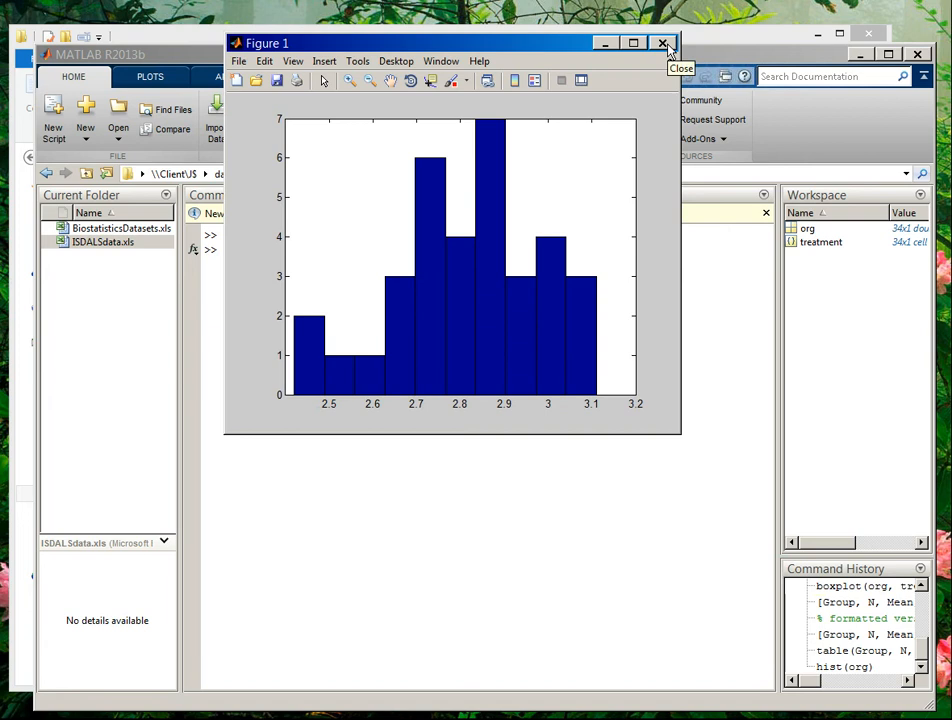
{"action": "left_click", "coordinate": [668, 45]}
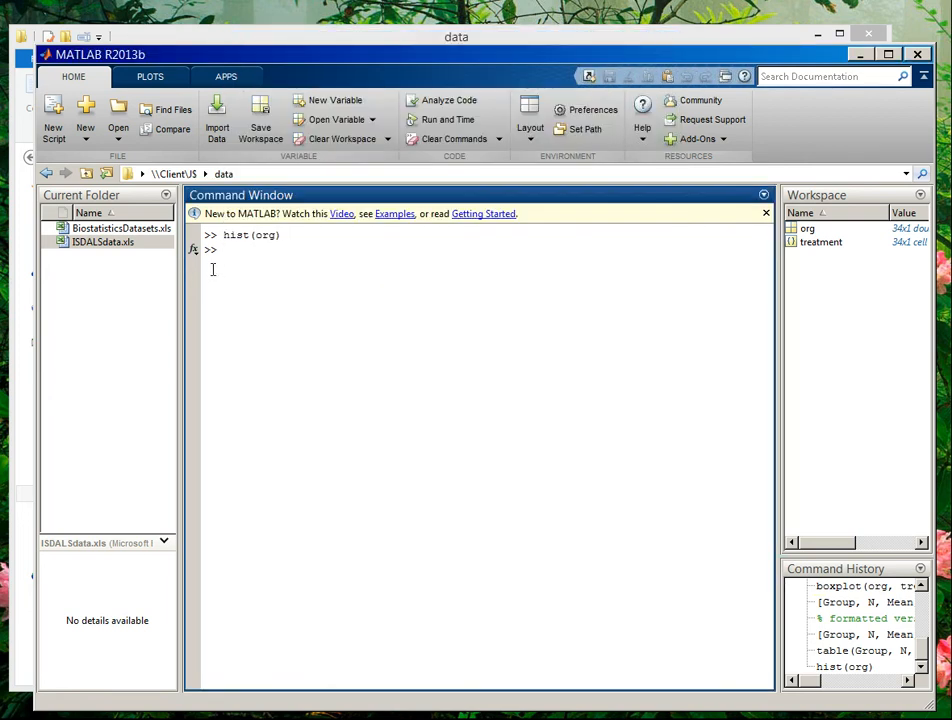
- Compute mean(org) (2.8141) and list the six distinct treatments with unique(treatment)
{"action": "type", "text": "b"}
{"action": "type", "text": "mean("}
{"action": "type", "text": "org)"}
{"action": "key", "text": "Return"}
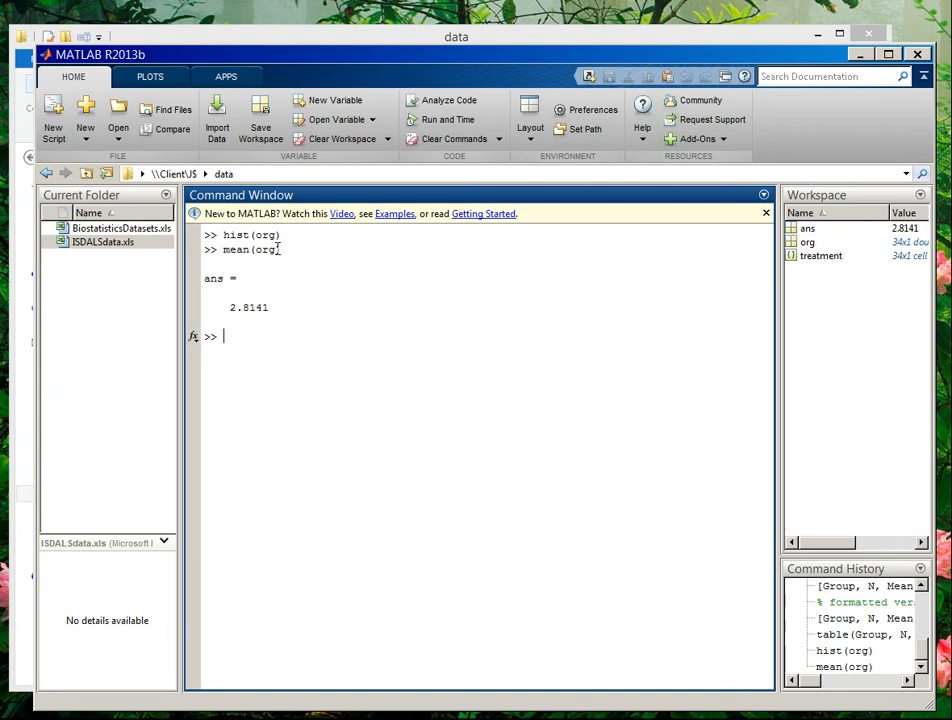
{"action": "type", "text": "unique(treatment)"}
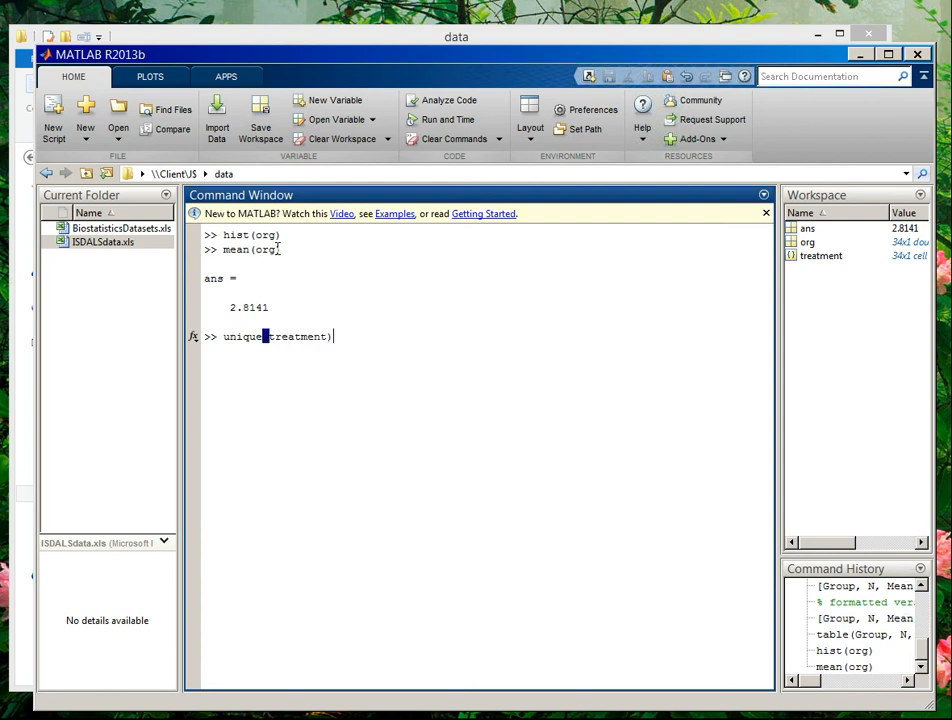
{"action": "key", "text": "Return"}
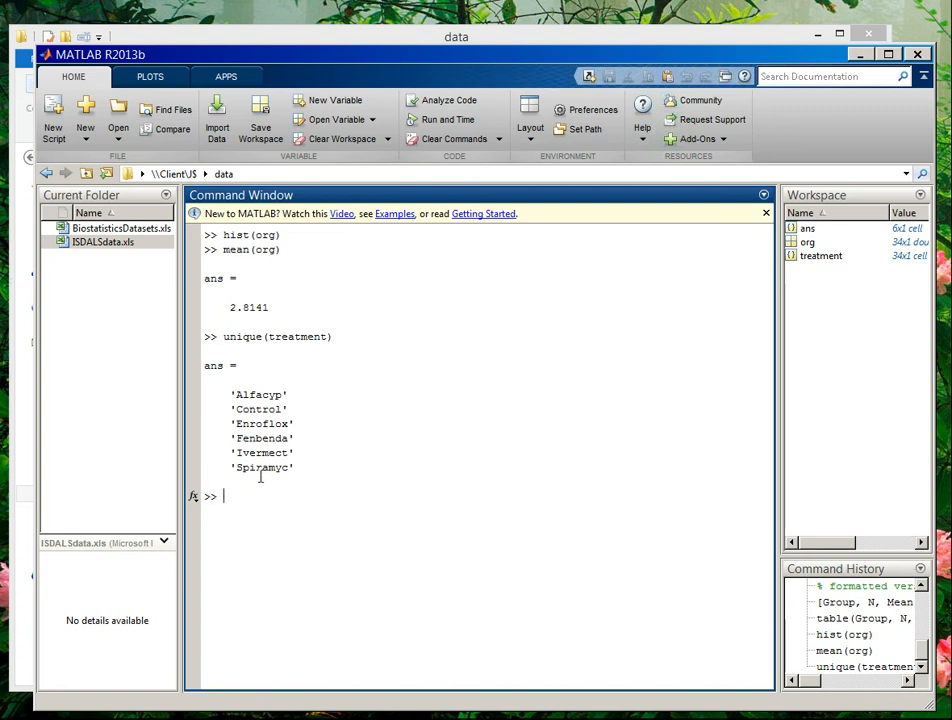
- Draw boxplot(org, treatment), view the box plot, then close its figure
{"action": "type", "text": "boxplot(org, treatment)"}
{"action": "key", "text": "Return"}
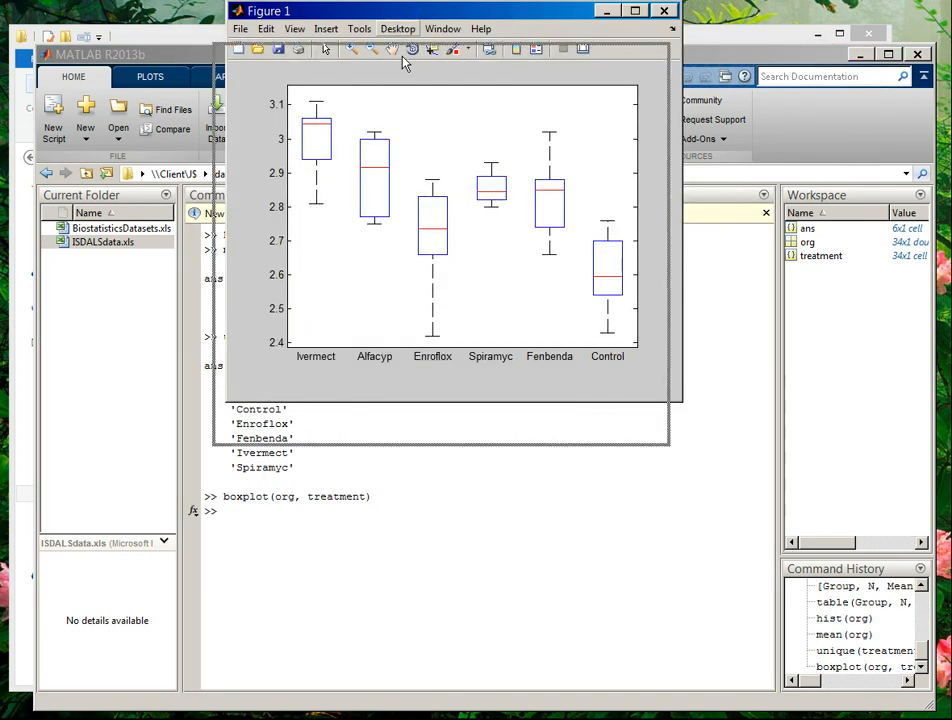
{"action": "left_click_drag", "start_coordinate": [300, 14], "coordinate": [285, 58]}
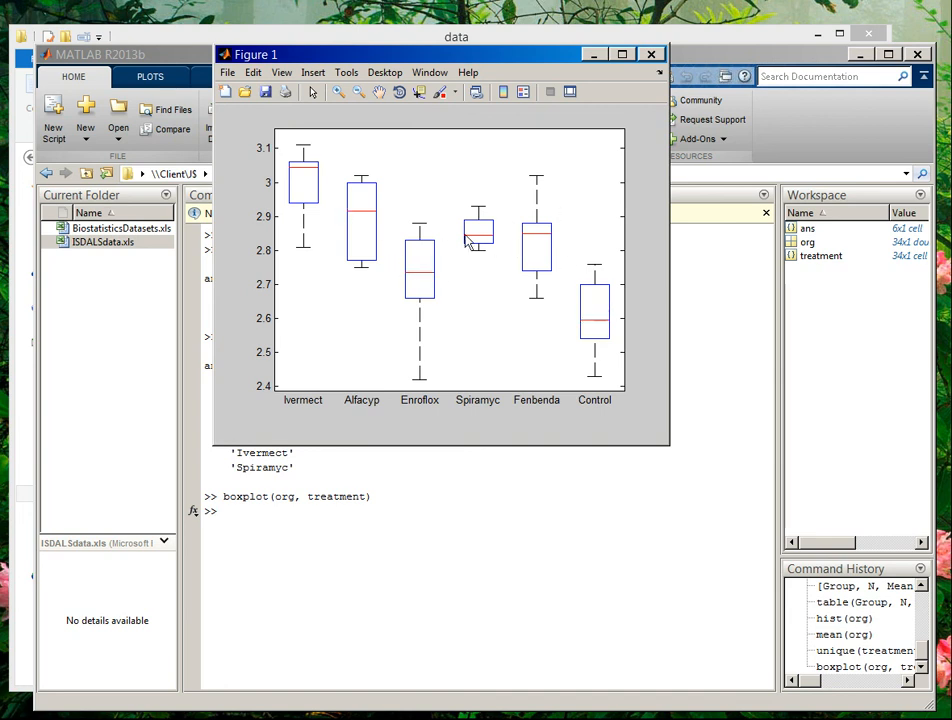
{"action": "left_click", "coordinate": [652, 56]}
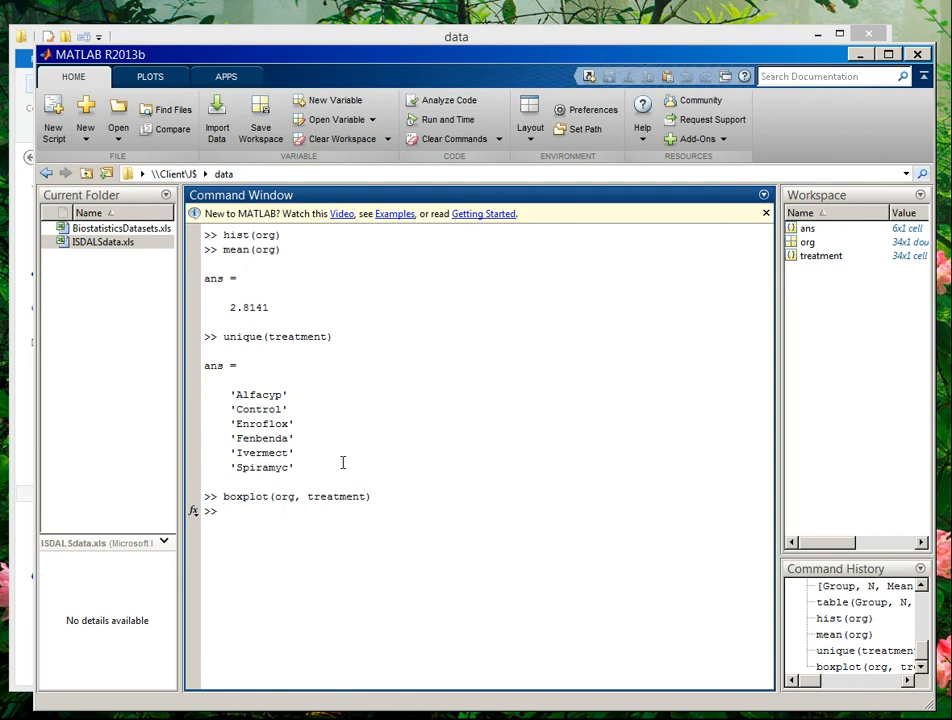
- Run [Name, N, Mean, StD] = grpstats(org, treatment, {'gname','numel','mean','std'})
{"action": "type", "text": "["}
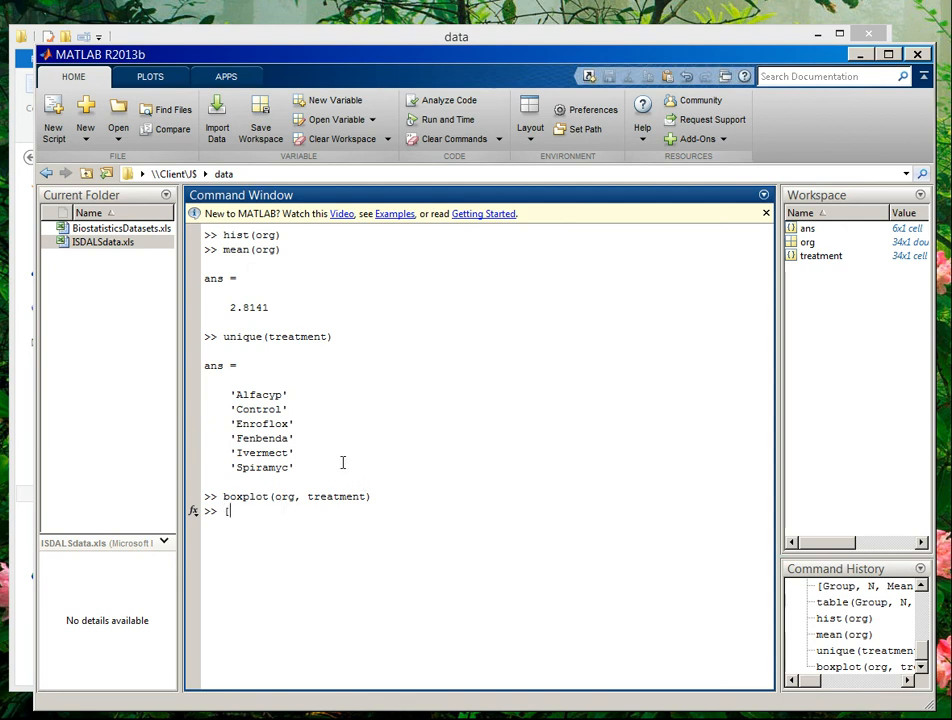
{"action": "type", "text": "Nam"}
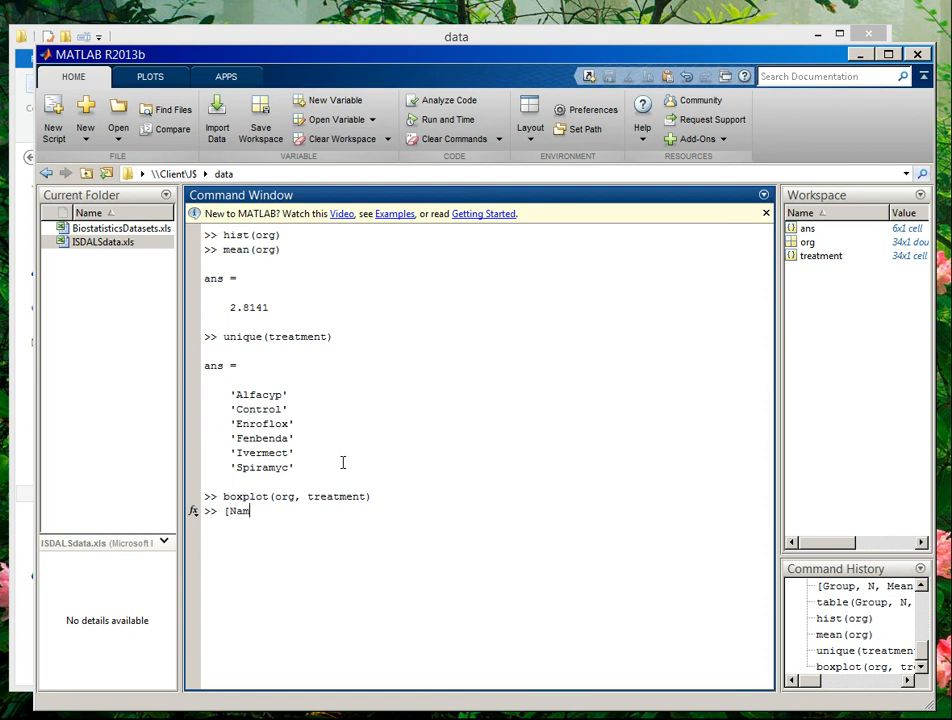
{"action": "type", "text": "e , N, Mean, StD] ="}
{"action": "key", "text": "alt+Tab"}
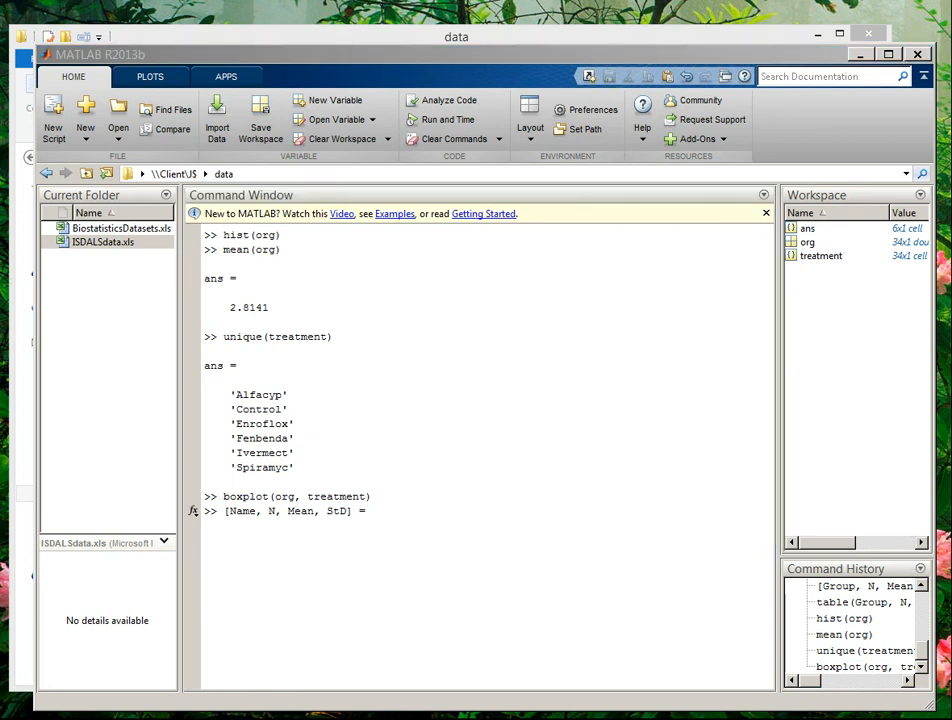
{"action": "left_click", "coordinate": [497, 517]}
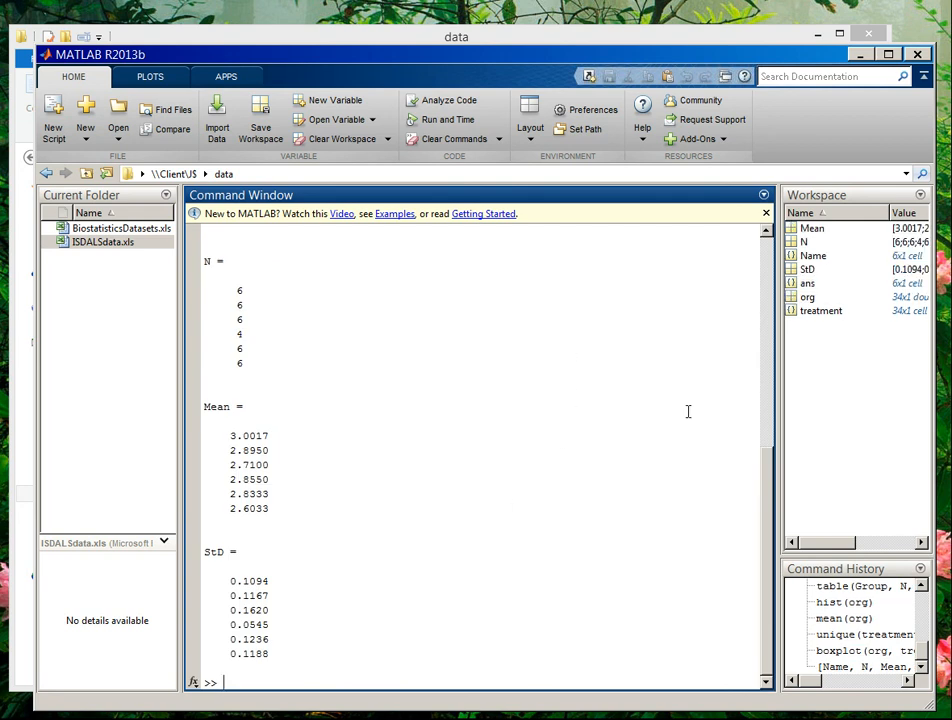
{"action": "left_click_drag", "start_coordinate": [771, 476], "coordinate": [768, 378]}
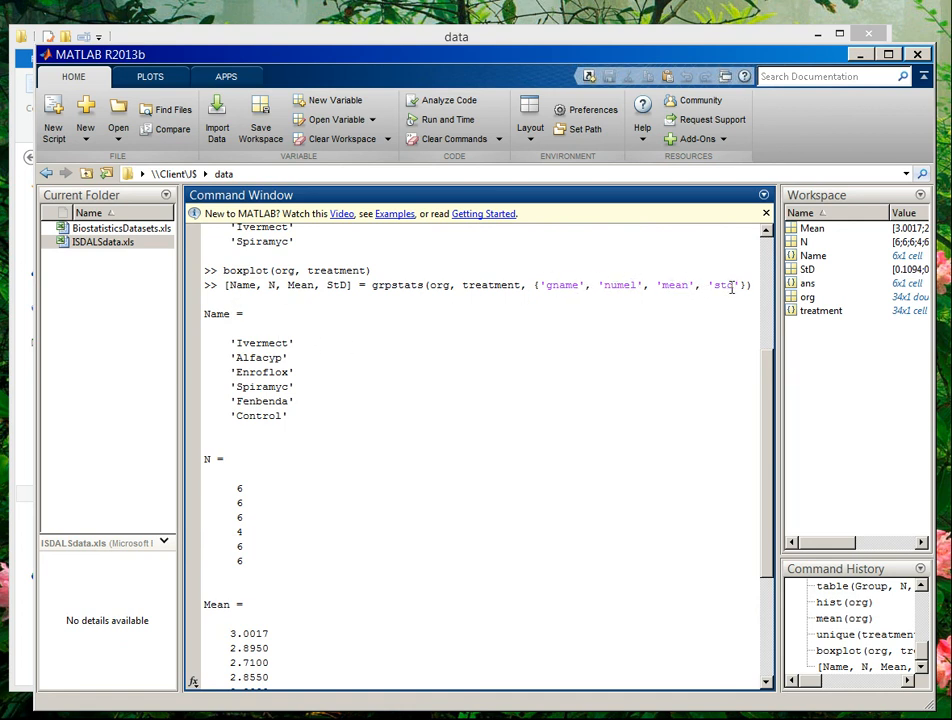
- Review the per-treatment grpstats output and recall the grpstats command
{"action": "scroll", "coordinate": [263, 359], "scroll_direction": "down", "scroll_amount": 2}
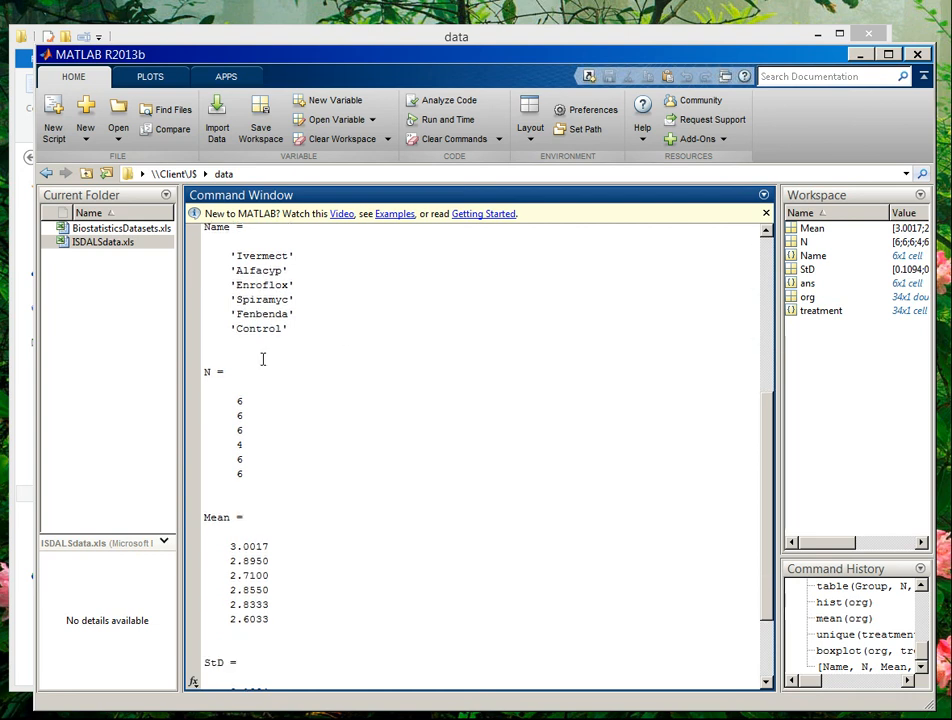
{"action": "scroll", "coordinate": [263, 365], "scroll_direction": "down", "scroll_amount": 3}
{"action": "scroll", "coordinate": [259, 372], "scroll_direction": "up", "scroll_amount": 1}
{"action": "scroll", "coordinate": [259, 380], "scroll_direction": "down", "scroll_amount": 1}
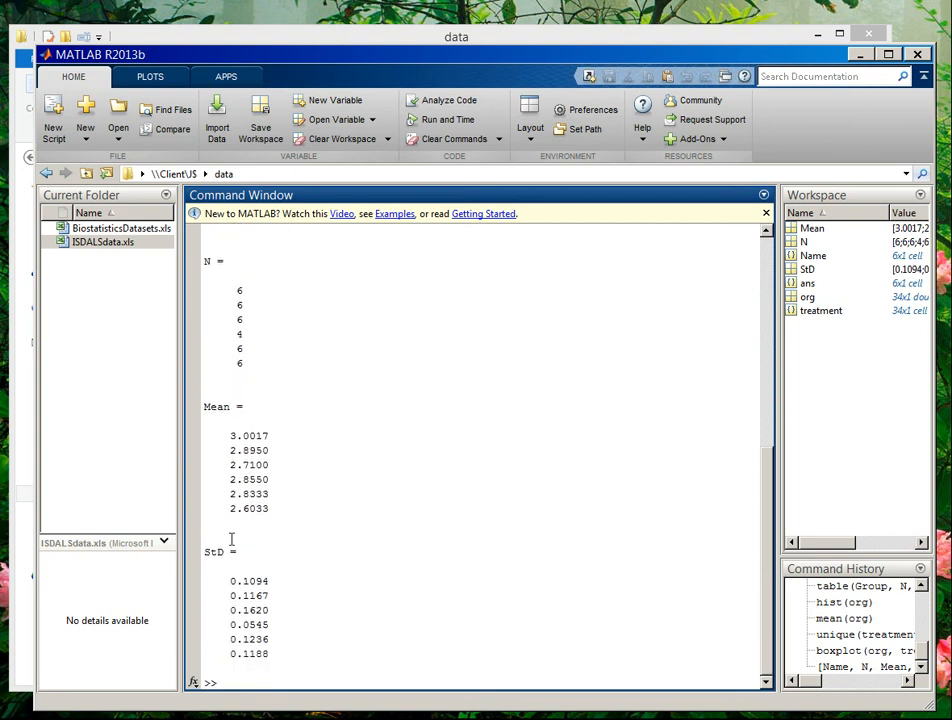
{"action": "scroll", "coordinate": [250, 406], "scroll_direction": "up", "scroll_amount": 5}
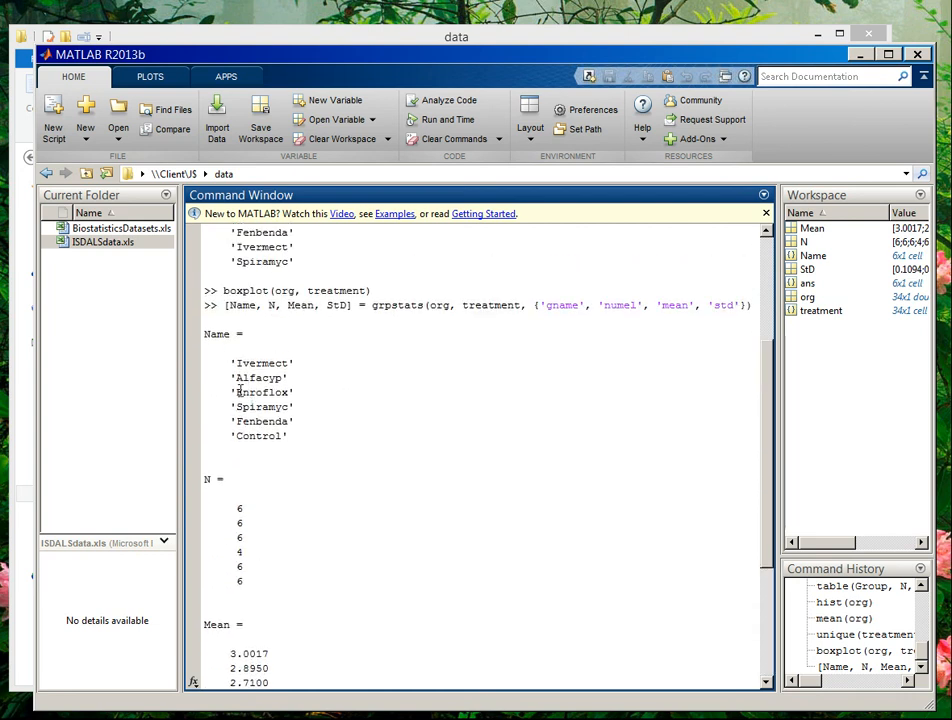
{"action": "scroll", "coordinate": [230, 400], "scroll_direction": "down", "scroll_amount": 7}
{"action": "scroll", "coordinate": [259, 490], "scroll_direction": "up", "scroll_amount": 8}
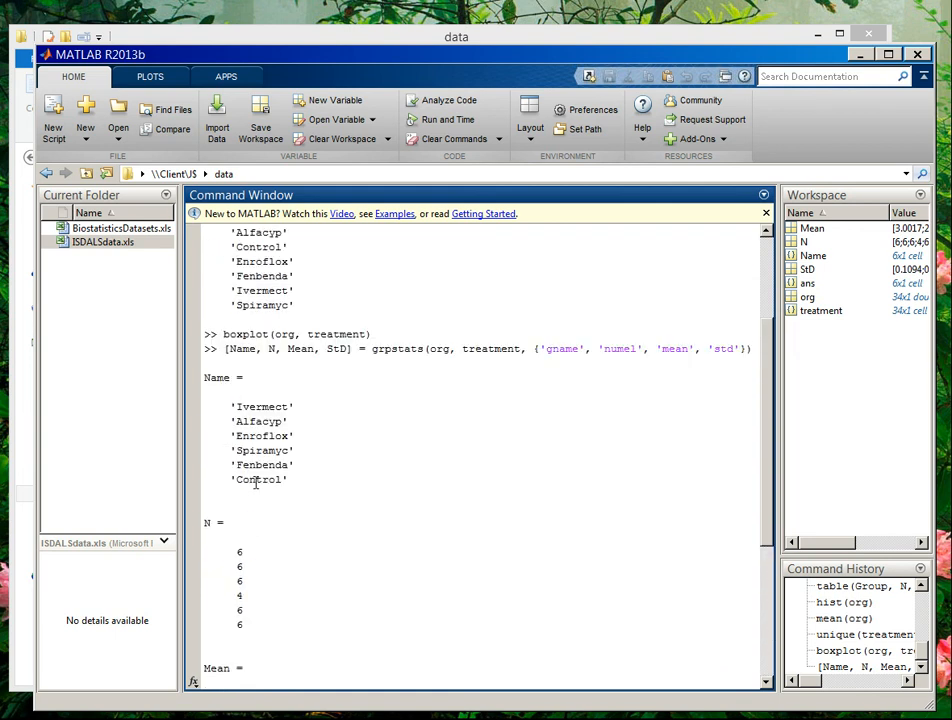
{"action": "scroll", "coordinate": [256, 483], "scroll_direction": "up", "scroll_amount": 1}
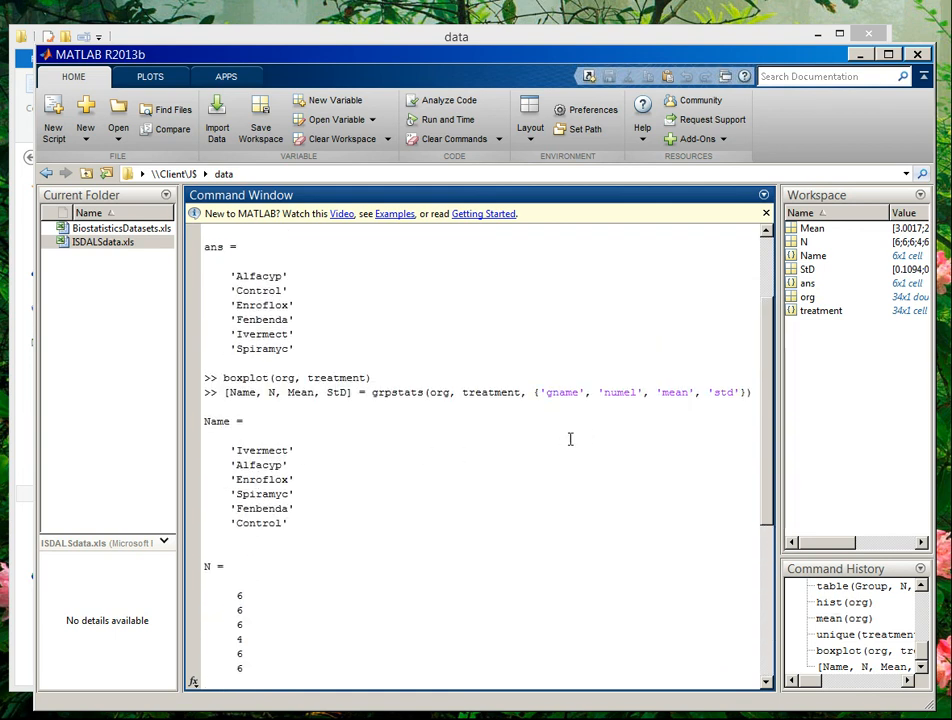
{"action": "scroll", "coordinate": [644, 429], "scroll_direction": "down", "scroll_amount": 7}
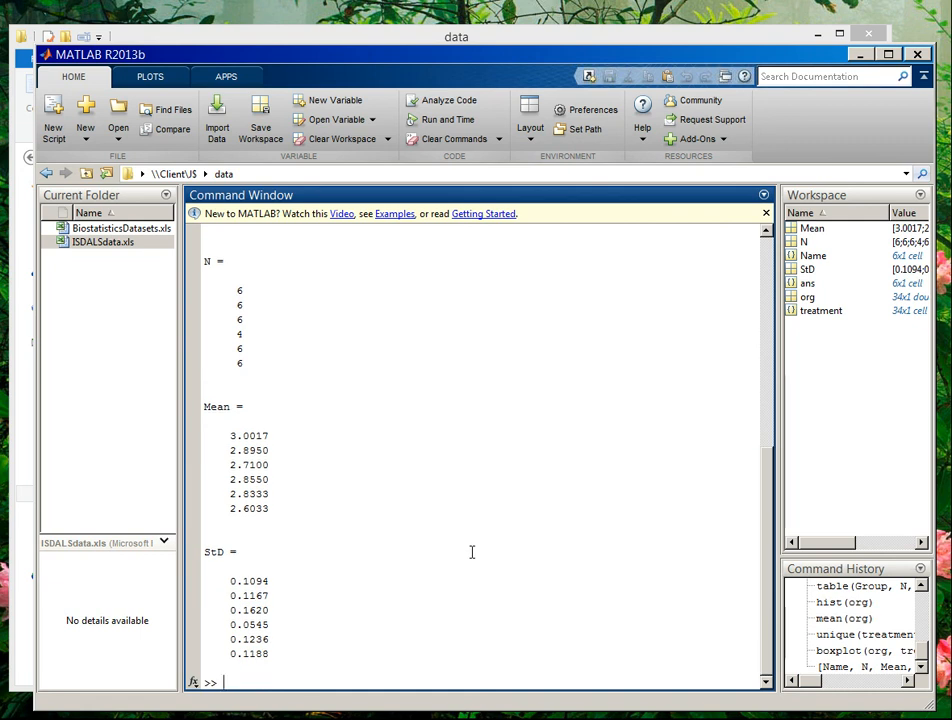
{"action": "key", "text": "Up"}
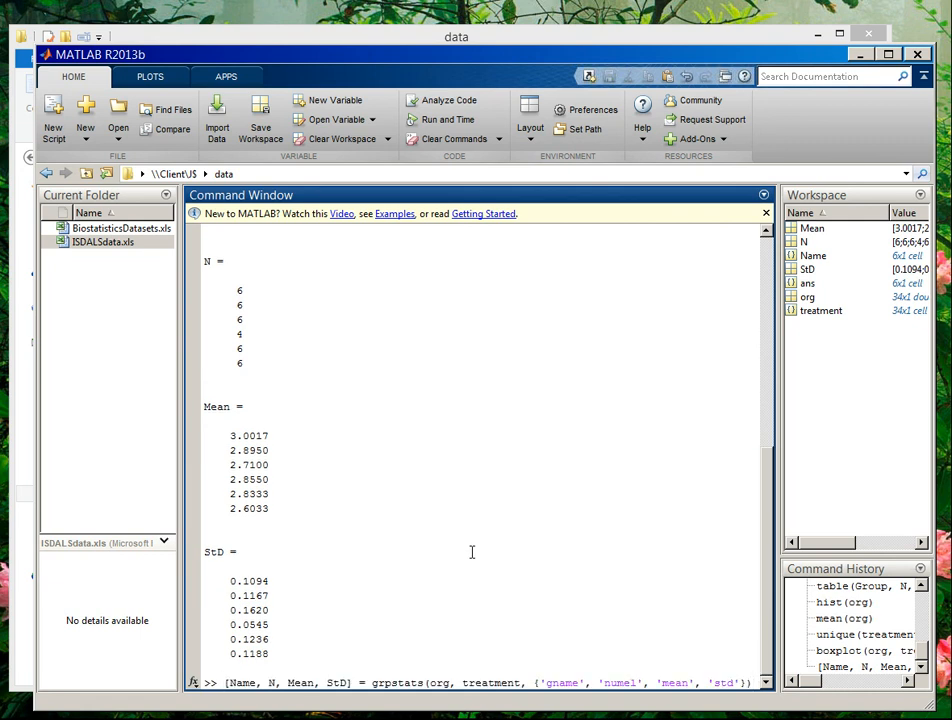
- Rerun grpstats with output suppressed and display table(Name, N, Mean, StD) as a 6x4 summary
{"action": "type", "text": ";"}
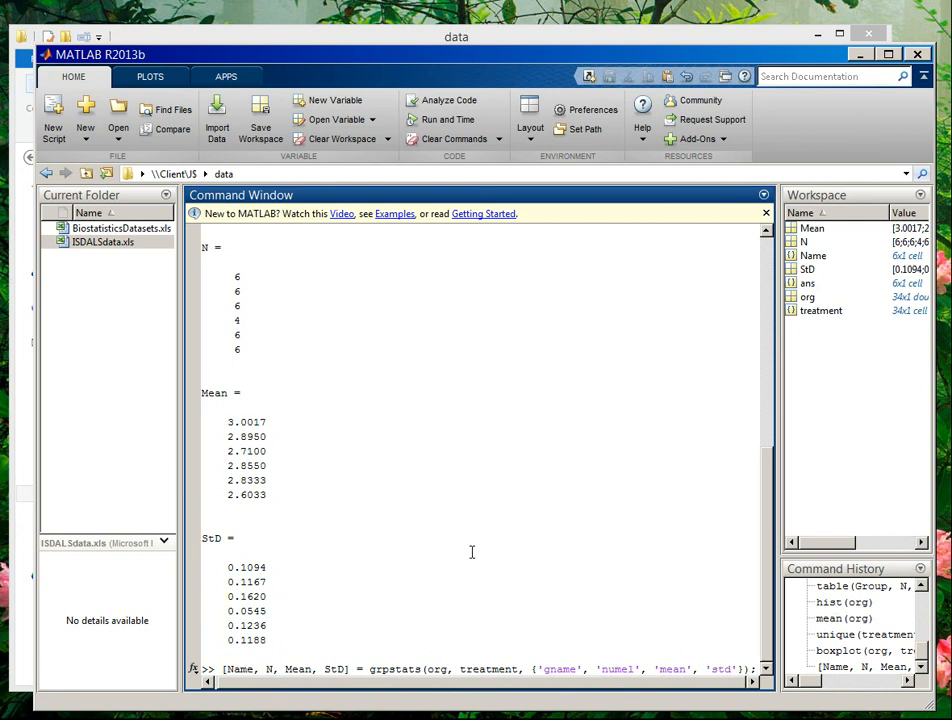
{"action": "key", "text": "Return"}
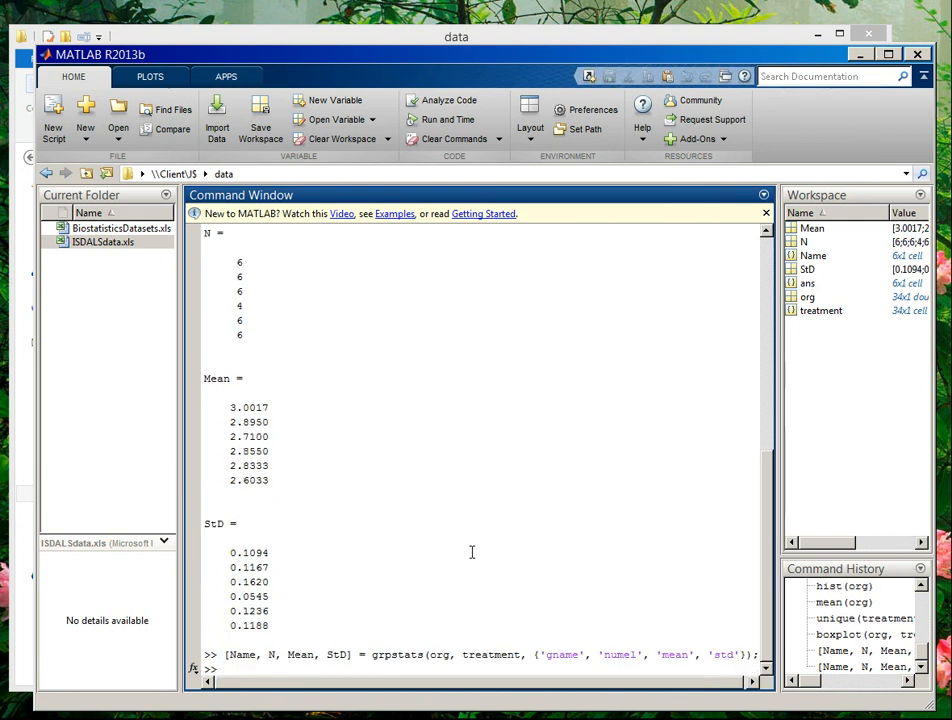
{"action": "type", "text": "table(Name, N "}
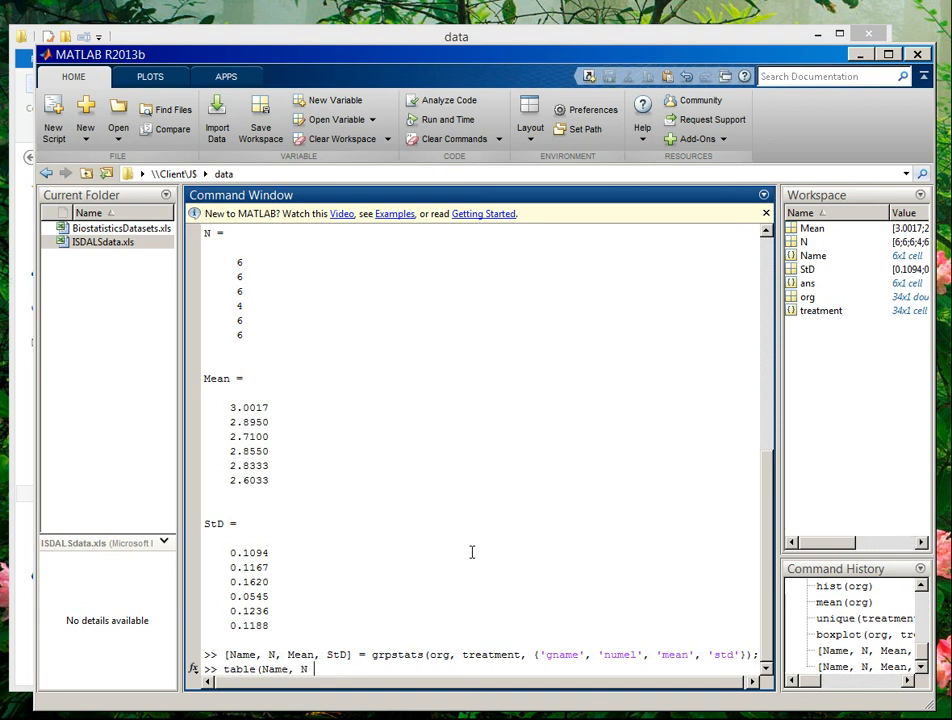
{"action": "type", "text": ", Mean, S"}
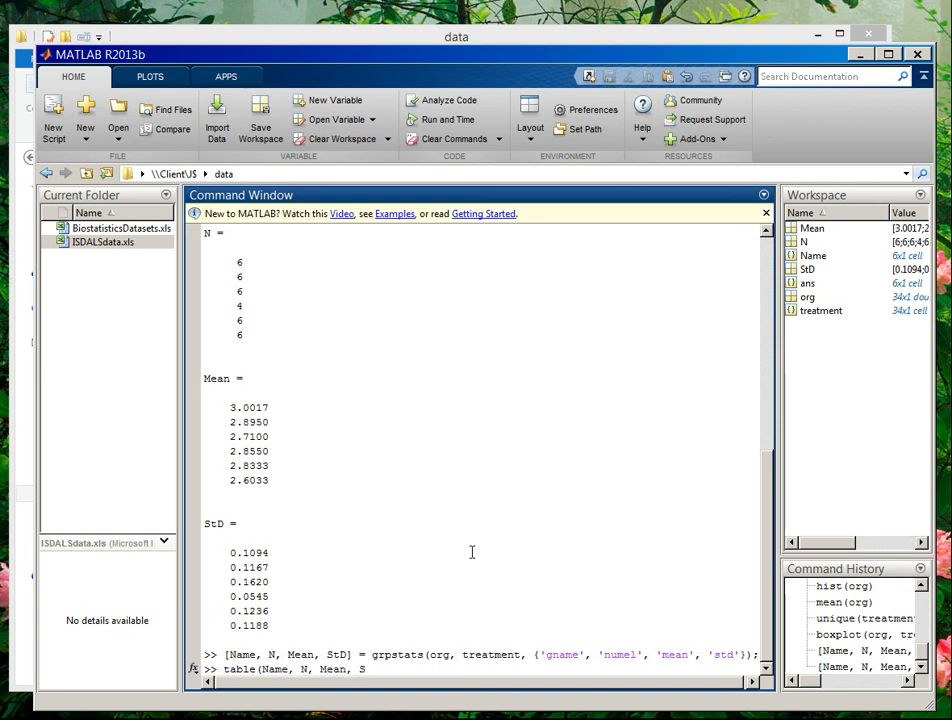
{"action": "type", "text": "tD)"}
{"action": "key", "text": "Return"}
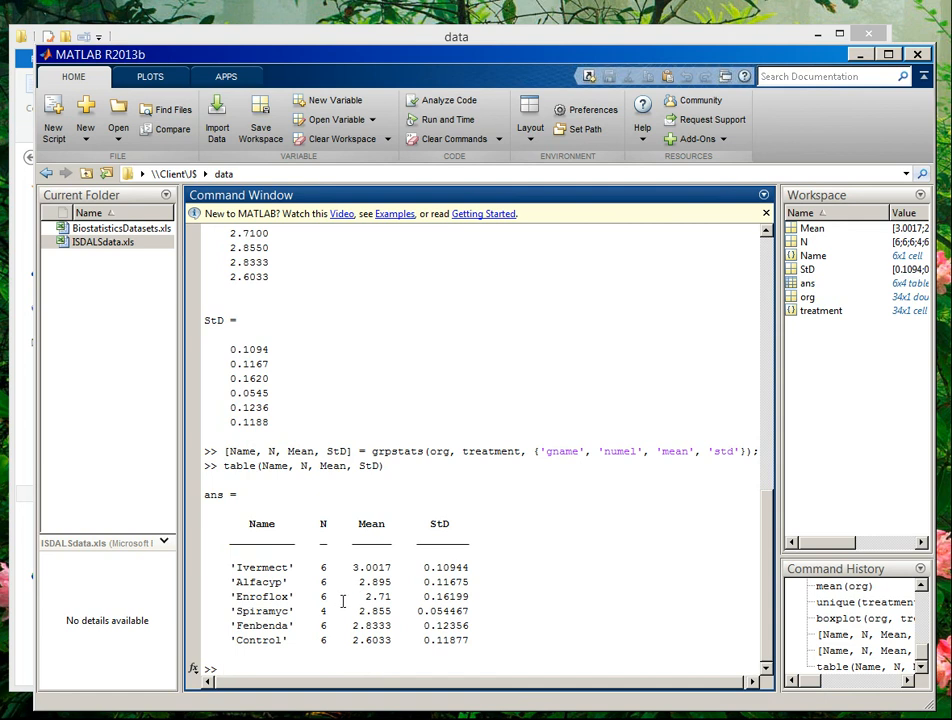